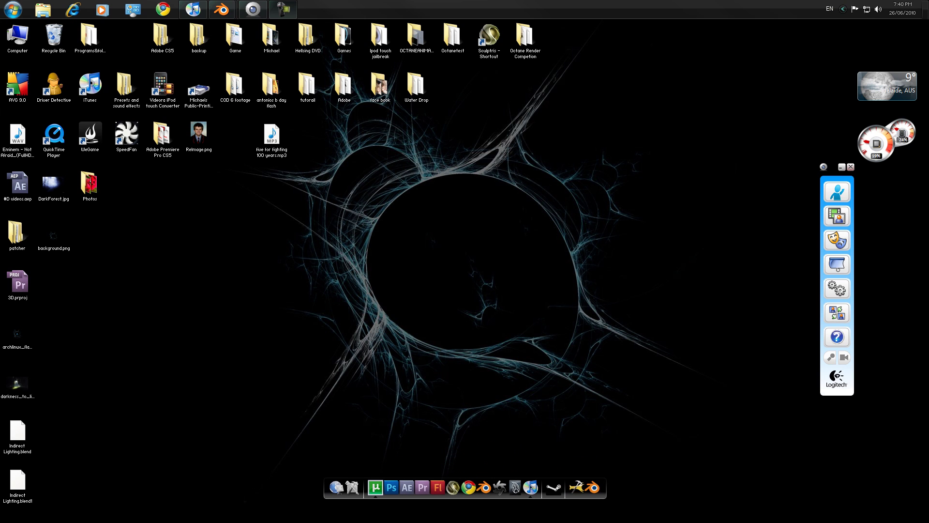
Step: Launch Blender 2.5 Alpha 2 from its desktop dock icon
{"action": "left_click", "coordinate": [475, 468]}
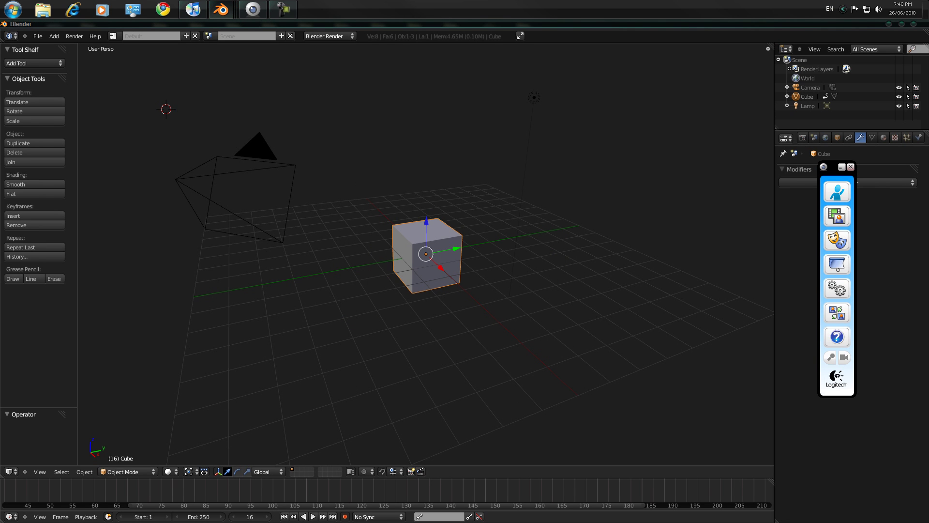
Step: Close the overlapping Logitech window and set the world horizon colour to black
{"action": "left_click", "coordinate": [851, 167]}
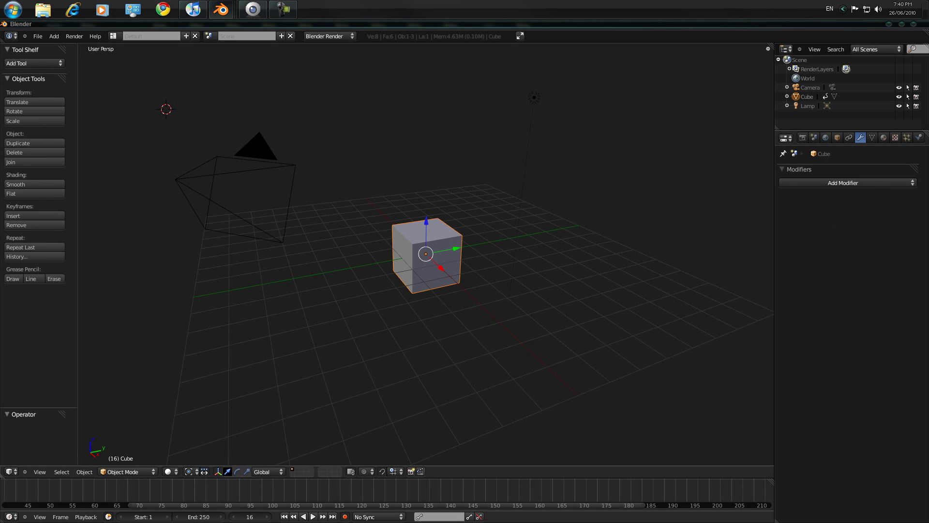
{"action": "left_click", "coordinate": [473, 294]}
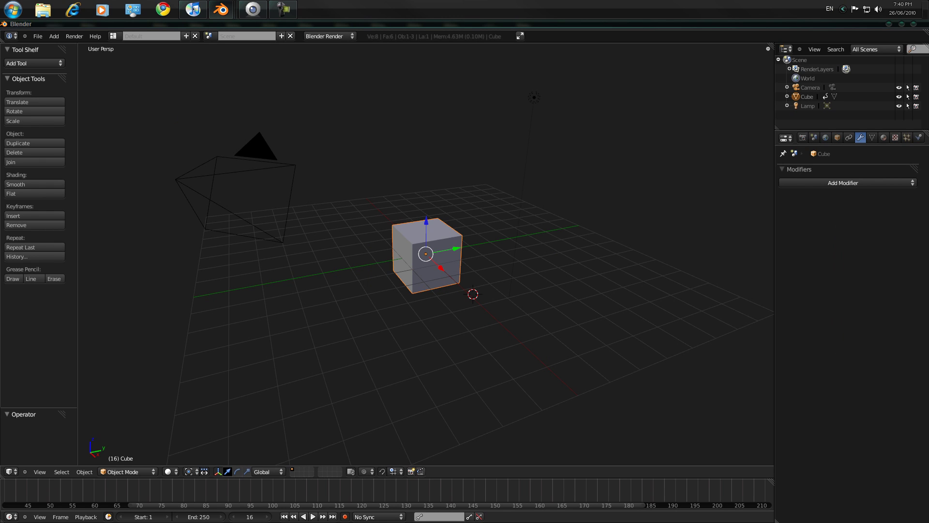
{"action": "left_click", "coordinate": [825, 138]}
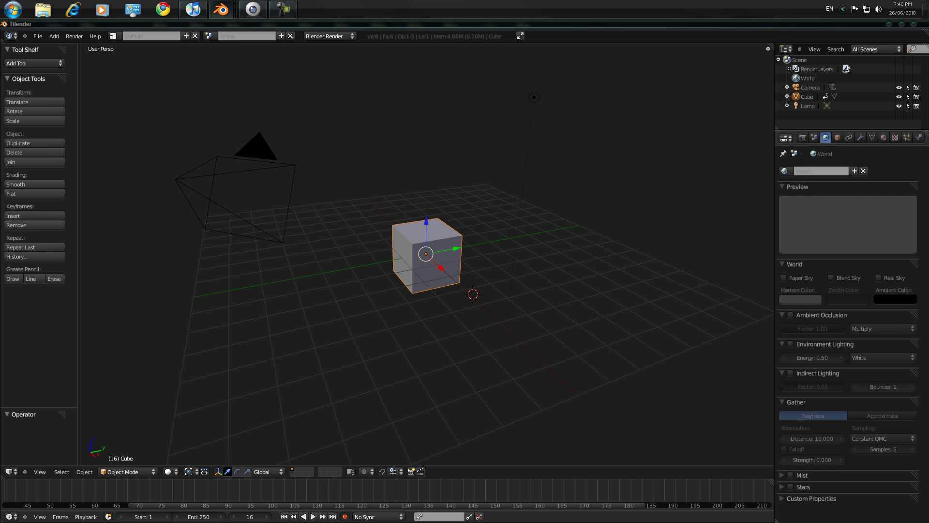
{"action": "left_click", "coordinate": [799, 299]}
{"action": "left_click", "coordinate": [800, 299]}
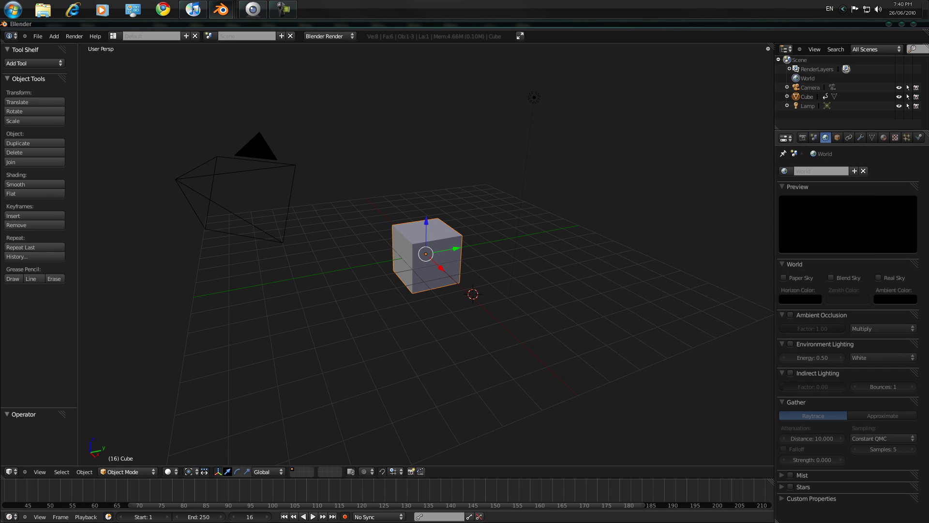
Step: Enable environment and indirect lighting: factor 1.00, Approximate gathering, environment energy 0
{"action": "left_click", "coordinate": [790, 344]}
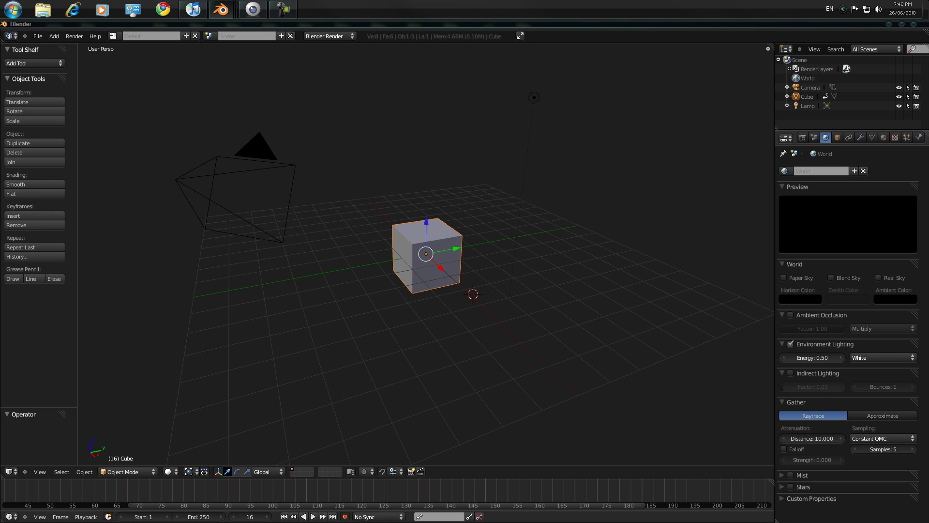
{"action": "left_click", "coordinate": [790, 372]}
{"action": "left_click_drag", "start_coordinate": [805, 386], "coordinate": [842, 386]}
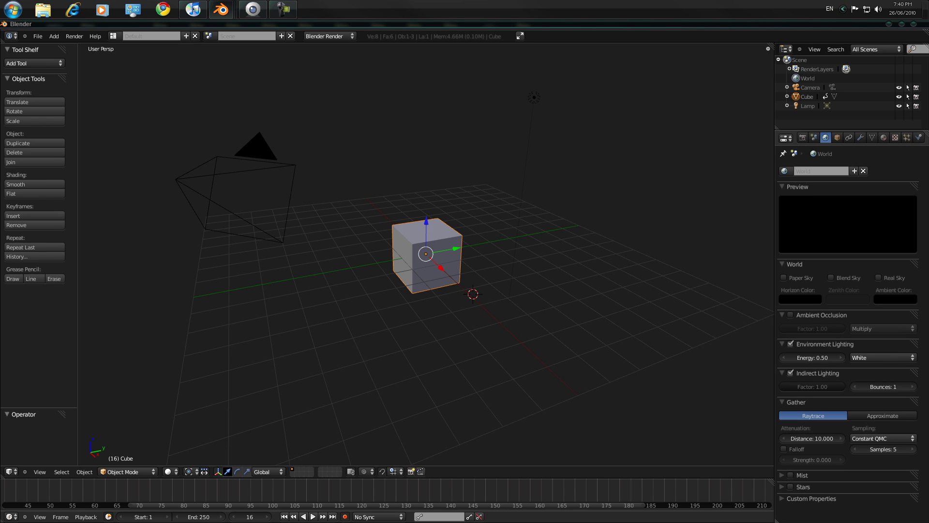
{"action": "left_click", "coordinate": [882, 415]}
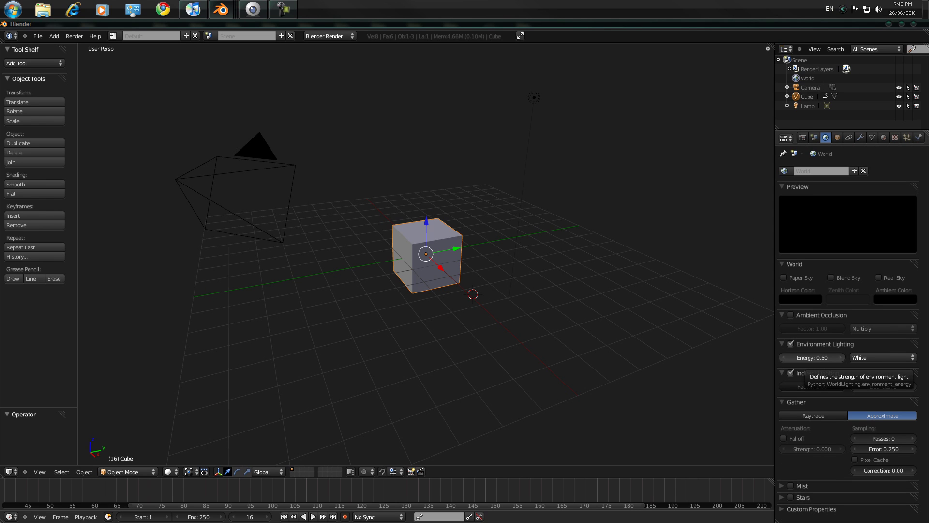
{"action": "left_click_drag", "start_coordinate": [811, 357], "coordinate": [784, 357]}
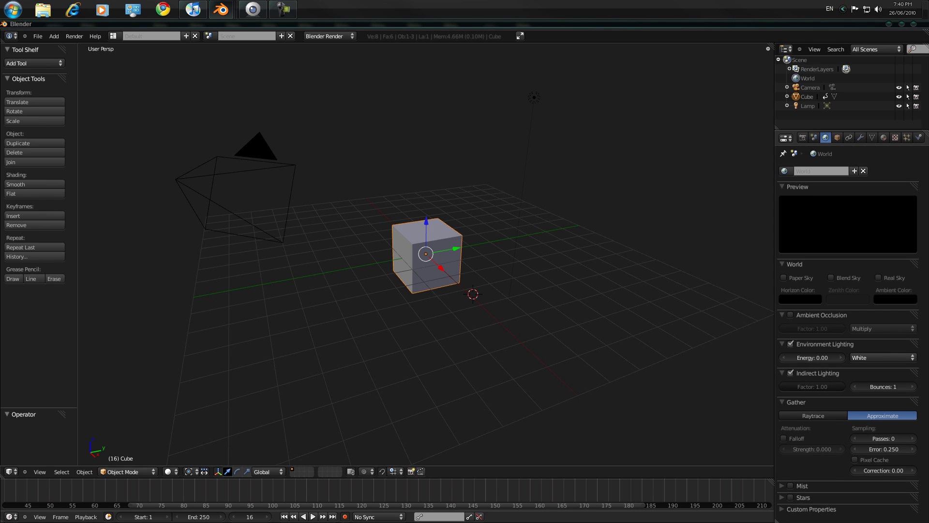
{"action": "left_click", "coordinate": [502, 312]}
Step: From top view, add a plane, scale it by 5 then 2, and move it over the cube
{"action": "key", "text": "KP_7"}
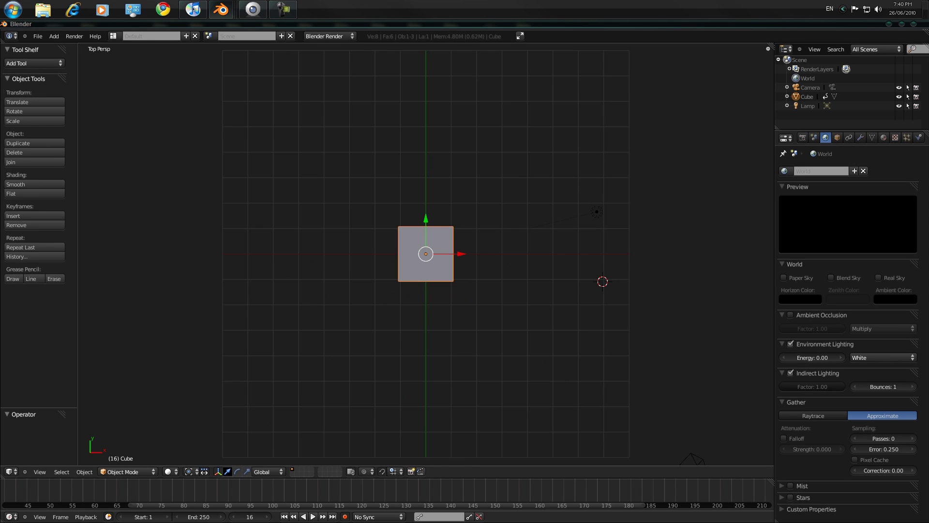
{"action": "key", "text": "shift+a"}
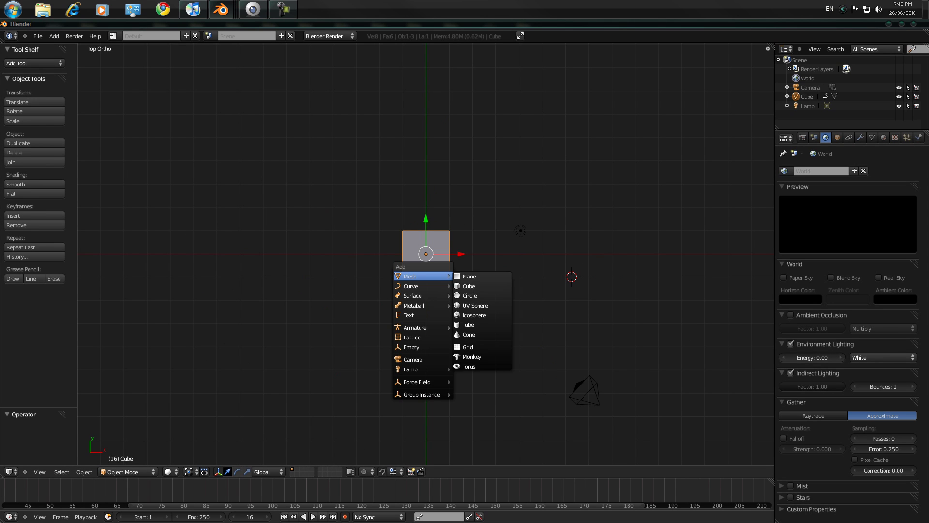
{"action": "left_click", "coordinate": [469, 276]}
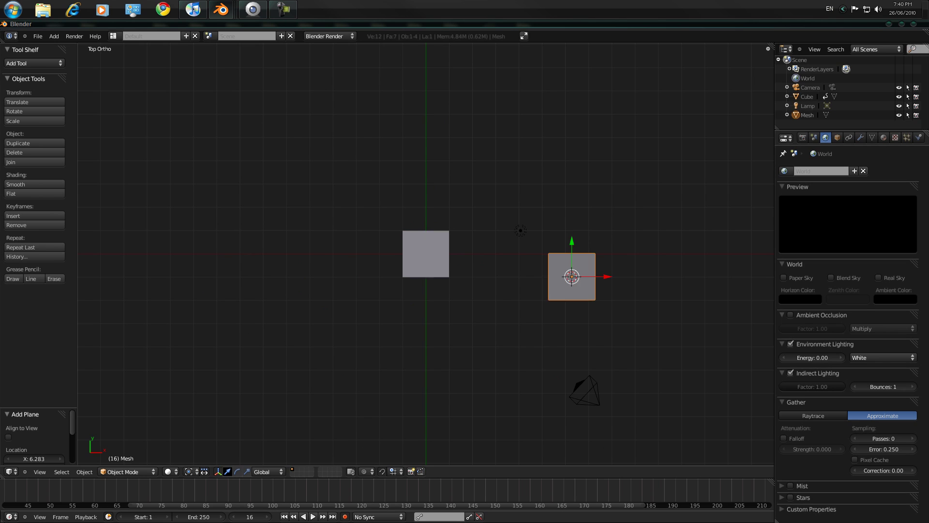
{"action": "key", "text": "s"}
{"action": "key", "text": "Return"}
{"action": "type", "text": "s5"}
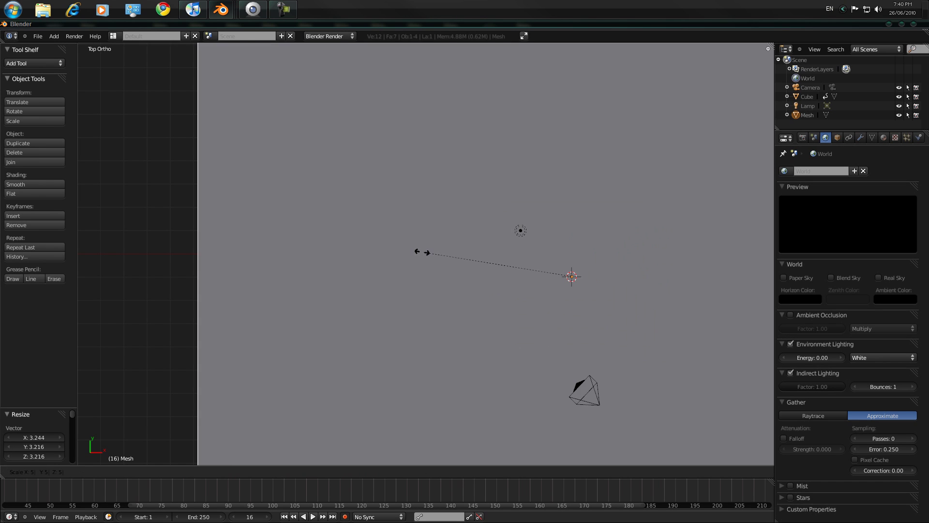
{"action": "key", "text": "Return"}
{"action": "scroll", "coordinate": [422, 252], "scroll_direction": "down", "scroll_amount": 4}
{"action": "type", "text": "s2"}
{"action": "key", "text": "Return"}
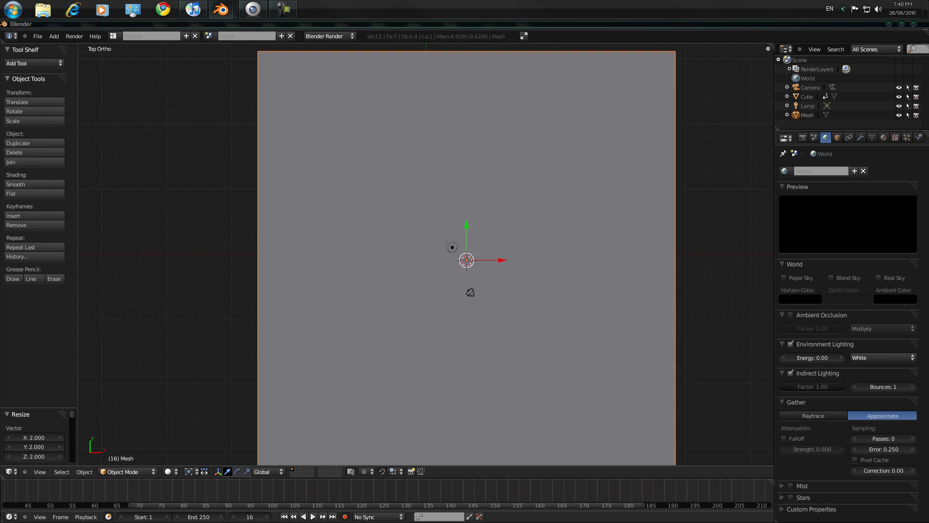
{"action": "scroll", "coordinate": [422, 252], "scroll_direction": "down", "scroll_amount": 2}
{"action": "key", "text": "g"}
{"action": "key", "text": "Return"}
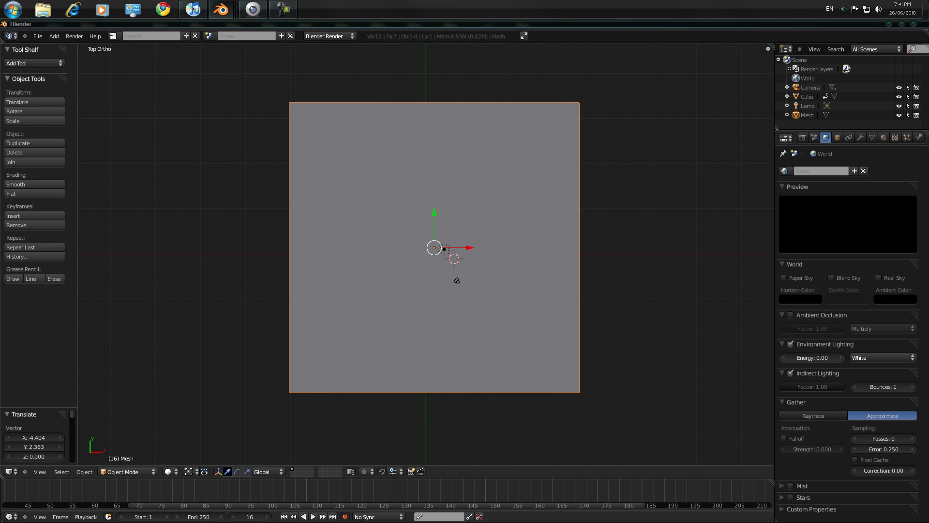
Step: Lower the plane to the cube's base and view the scene through the camera in perspective
{"action": "key", "text": "KP_1"}
{"action": "scroll", "coordinate": [426, 254], "scroll_direction": "up", "scroll_amount": 7}
{"action": "scroll", "coordinate": [426, 253], "scroll_direction": "up", "scroll_amount": 3}
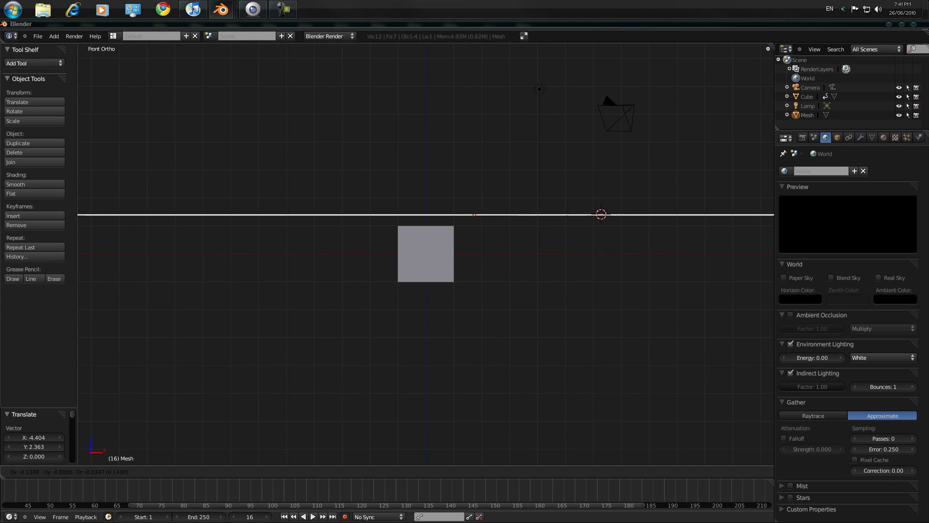
{"action": "key", "text": "Return"}
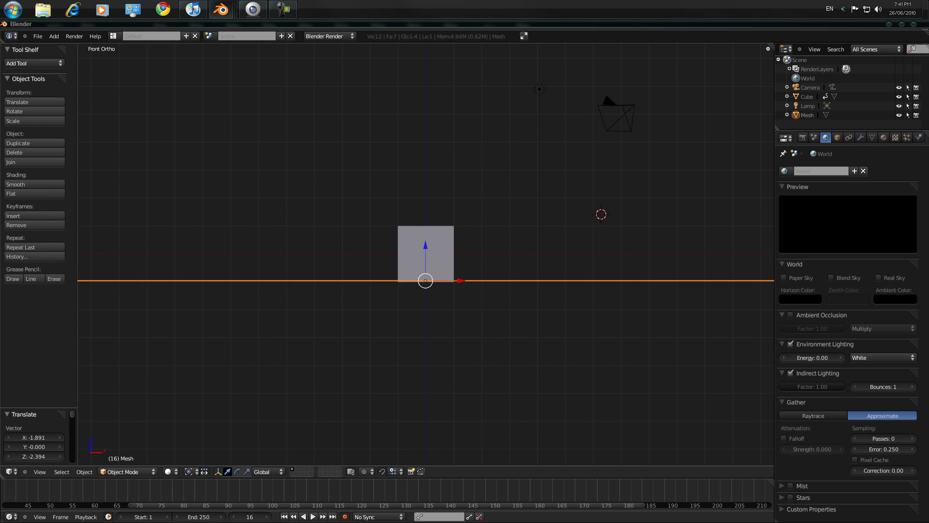
{"action": "scroll", "coordinate": [426, 253], "scroll_direction": "up", "scroll_amount": 3}
{"action": "scroll", "coordinate": [426, 253], "scroll_direction": "down", "scroll_amount": 3}
{"action": "middle_click_drag", "start_coordinate": [426, 254], "coordinate": [465, 218]}
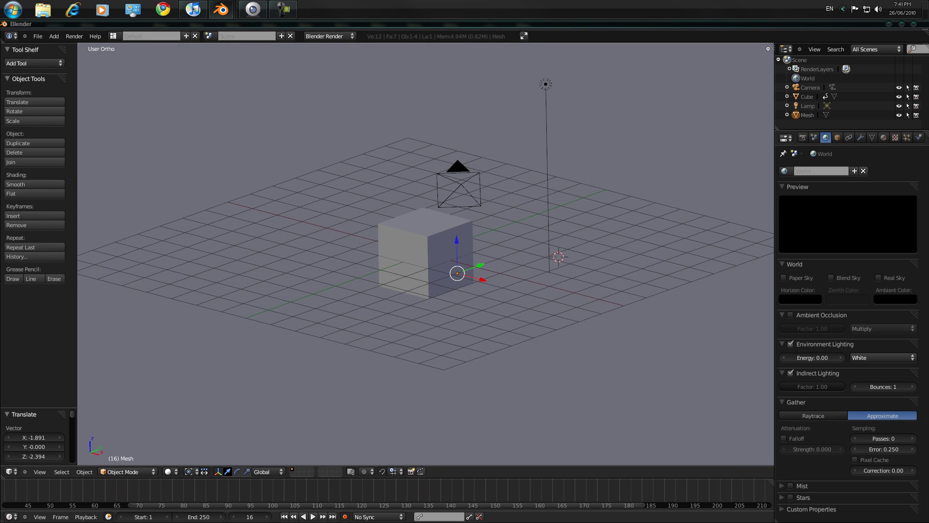
{"action": "key", "text": "KP_5"}
{"action": "scroll", "coordinate": [426, 254], "scroll_direction": "down", "scroll_amount": 3}
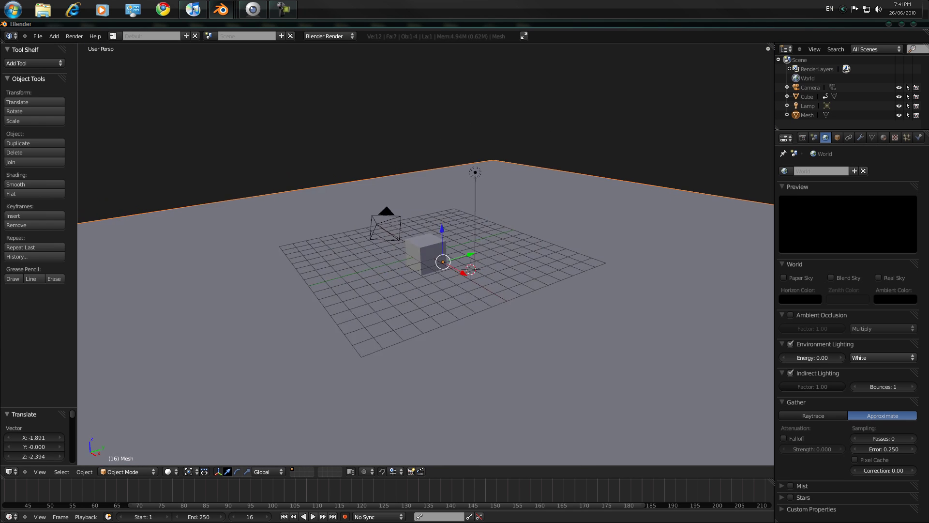
{"action": "scroll", "coordinate": [426, 254], "scroll_direction": "up", "scroll_amount": 2}
{"action": "scroll", "coordinate": [425, 253], "scroll_direction": "up", "scroll_amount": 1}
{"action": "scroll", "coordinate": [426, 254], "scroll_direction": "down", "scroll_amount": 1}
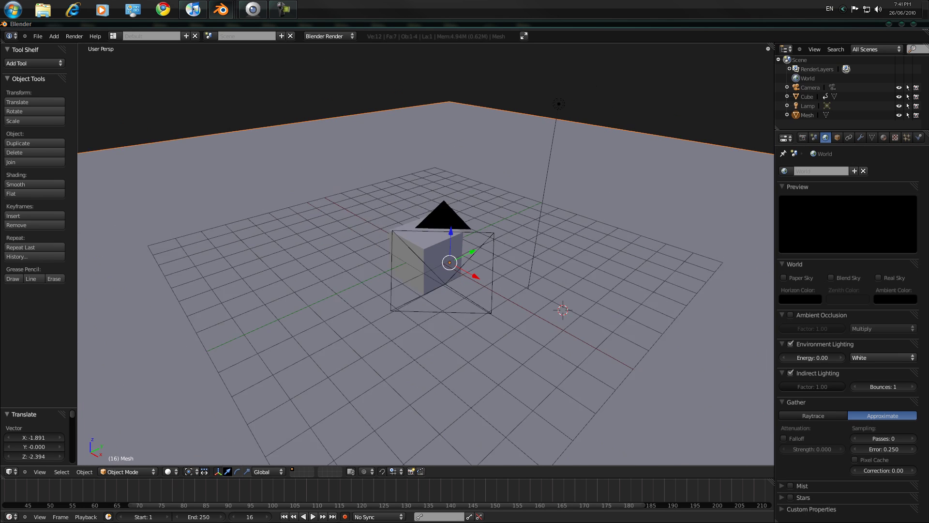
{"action": "key", "text": "KP_0"}
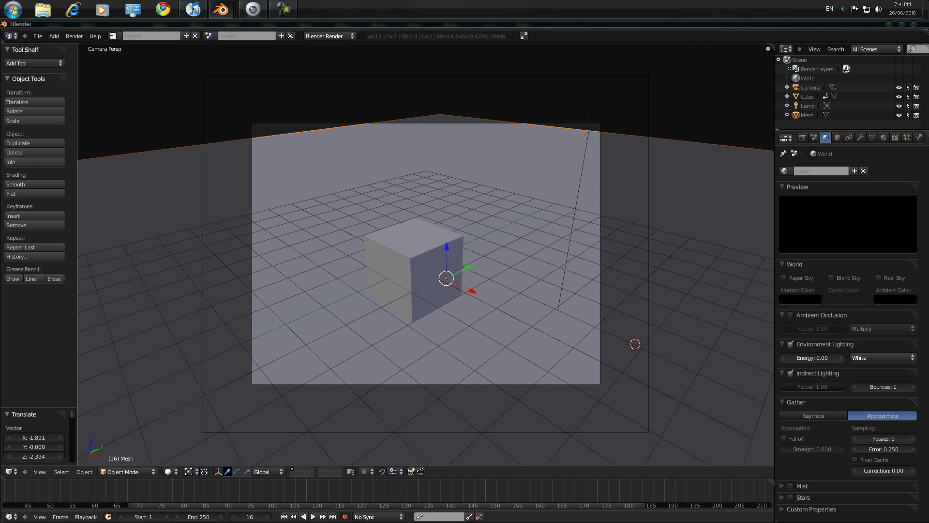
Step: Give the cube's material a cyan diffuse colour with Cubic Interpolation enabled
{"action": "right_click", "coordinate": [414, 269]}
{"action": "left_click", "coordinate": [884, 137]}
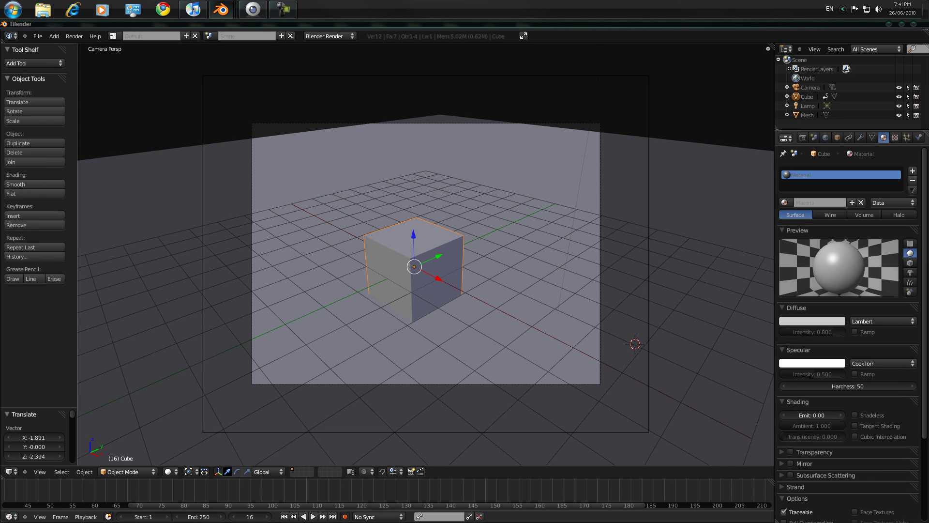
{"action": "left_click", "coordinate": [812, 321]}
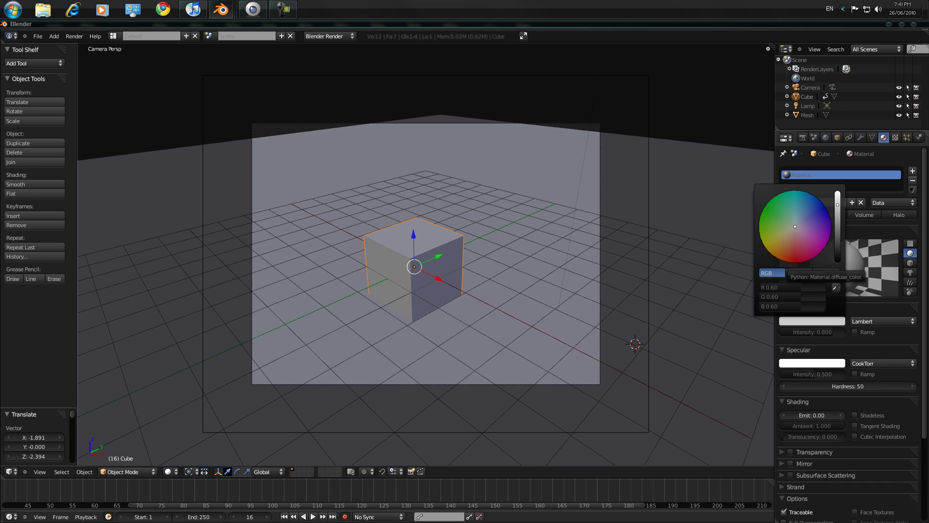
{"action": "left_click_drag", "start_coordinate": [795, 226], "coordinate": [775, 207]}
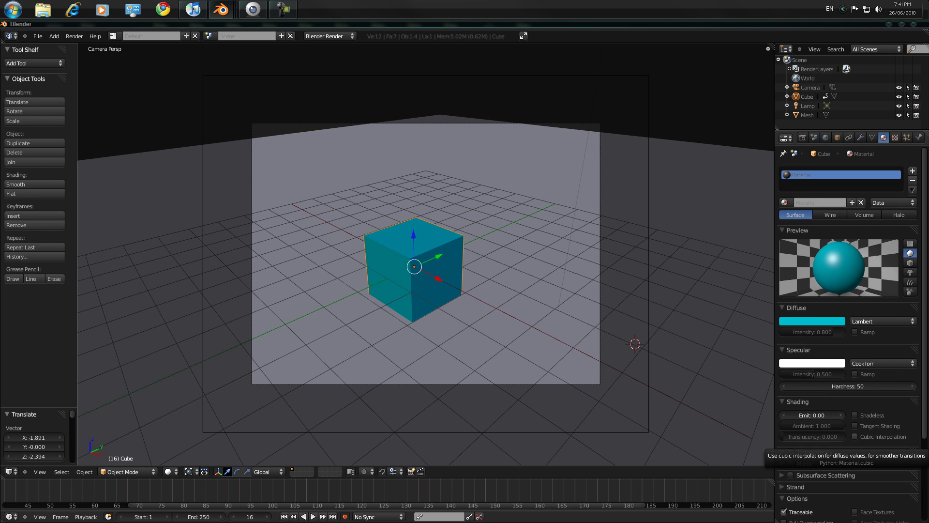
{"action": "left_click", "coordinate": [856, 436]}
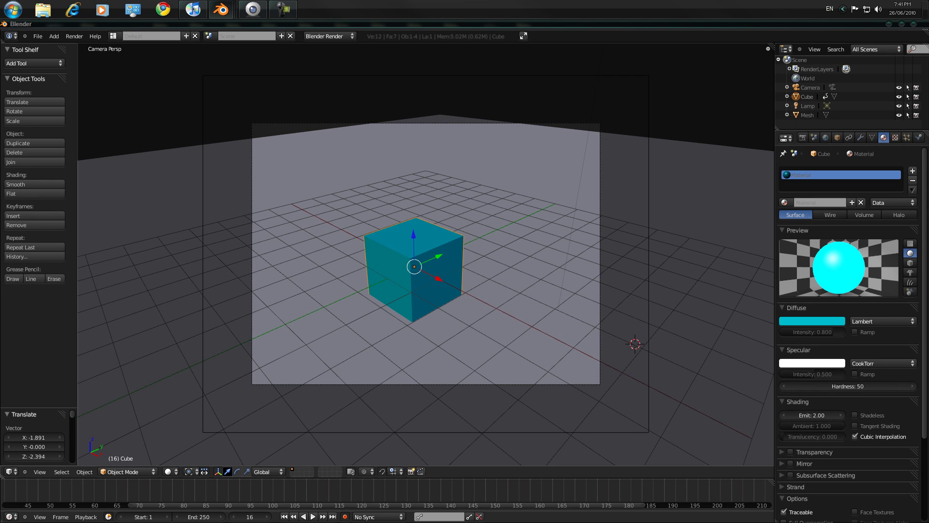
Step: Give the floor plane a new material with translucency 1.0
{"action": "left_click", "coordinate": [807, 115]}
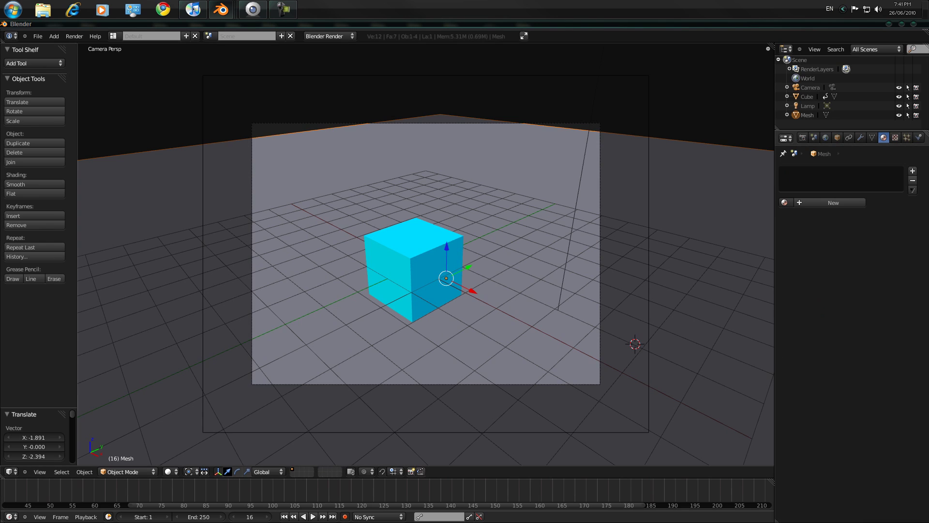
{"action": "left_click", "coordinate": [829, 202]}
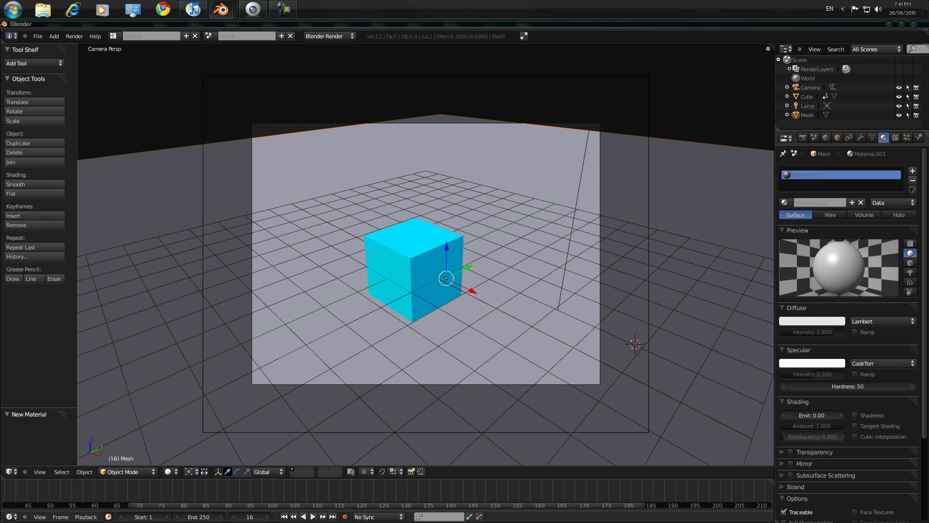
{"action": "left_click_drag", "start_coordinate": [811, 437], "coordinate": [846, 437]}
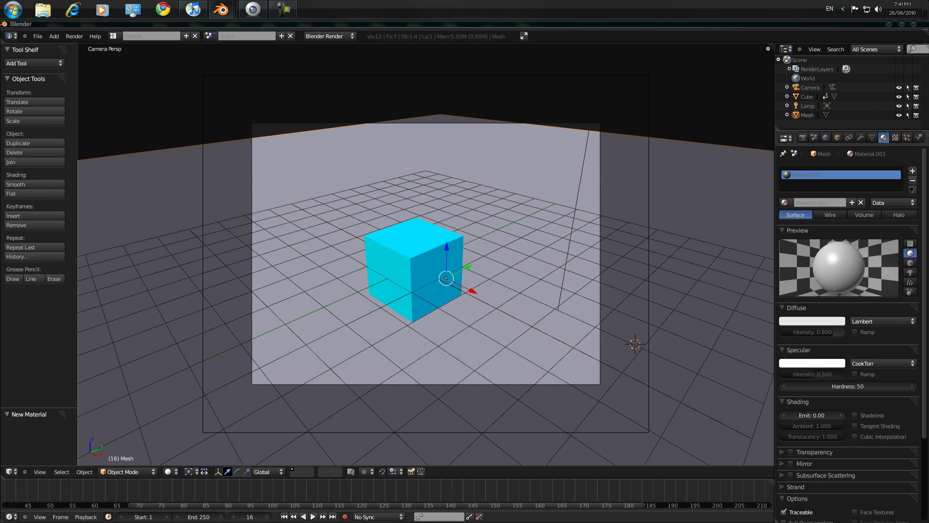
{"action": "left_click", "coordinate": [549, 277]}
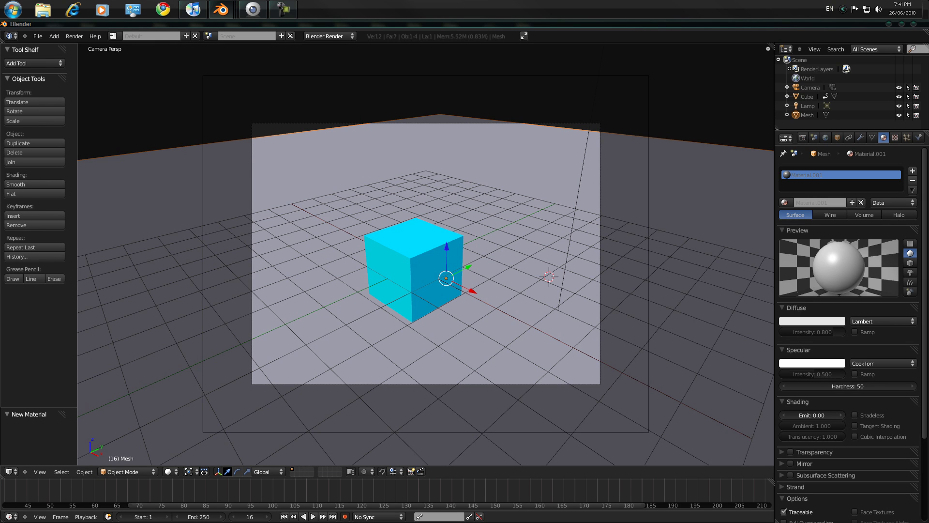
Step: Render a test image with F12, then delete the lamp
{"action": "key", "text": "F12"}
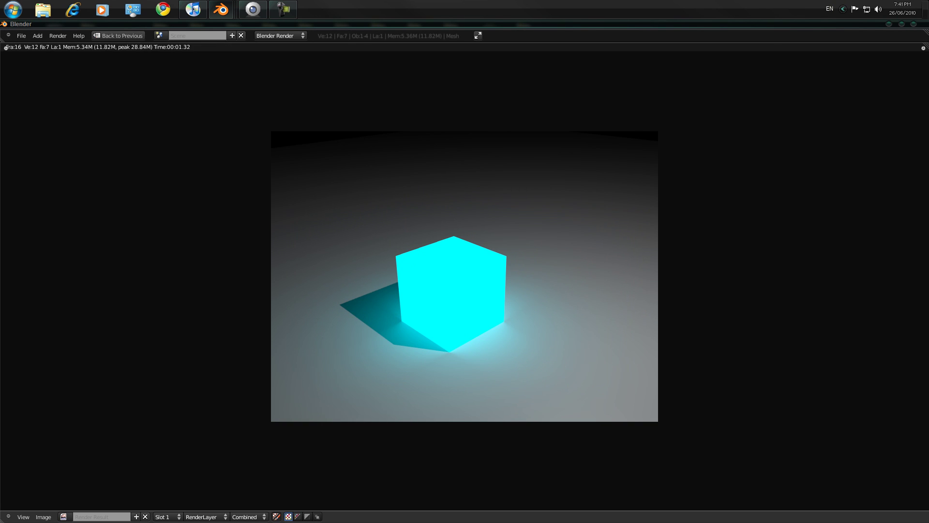
{"action": "key", "text": "Escape"}
{"action": "right_click", "coordinate": [518, 136]}
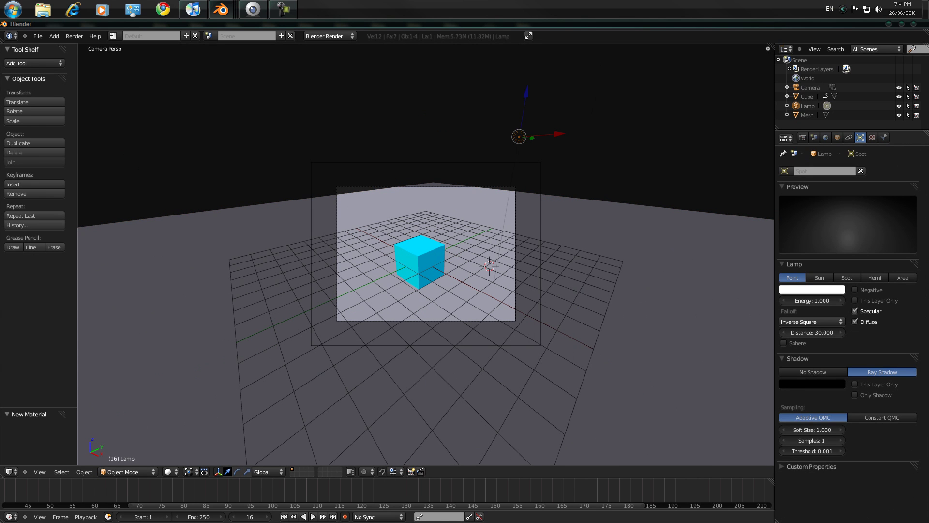
{"action": "key", "text": "x"}
{"action": "left_click", "coordinate": [509, 135]}
{"action": "scroll", "coordinate": [519, 135], "scroll_direction": "up", "scroll_amount": 5}
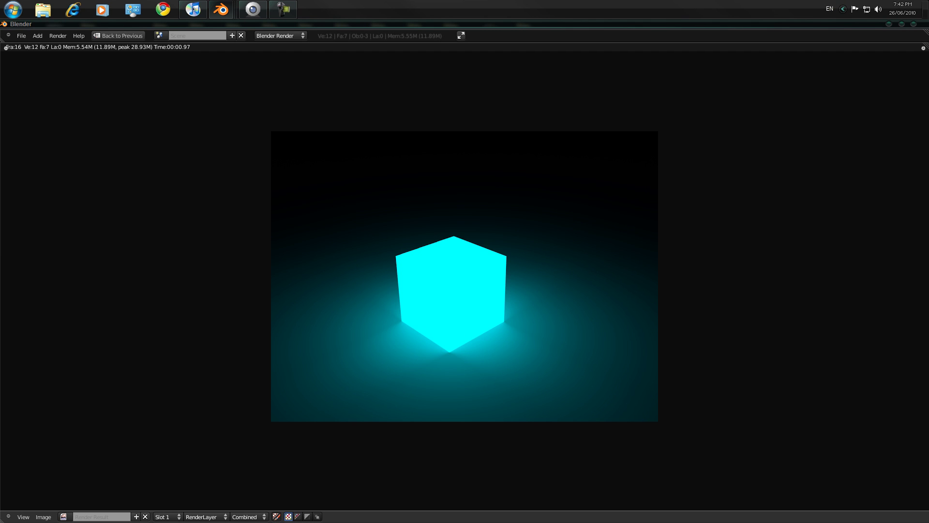
Step: Set the floor's diffuse colour to black and render a test image
{"action": "key", "text": "Escape"}
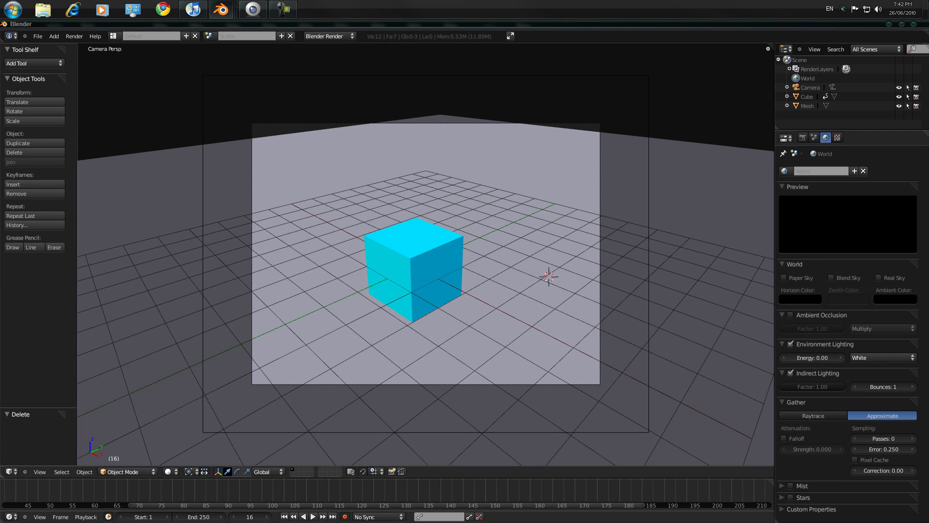
{"action": "left_click", "coordinate": [811, 320]}
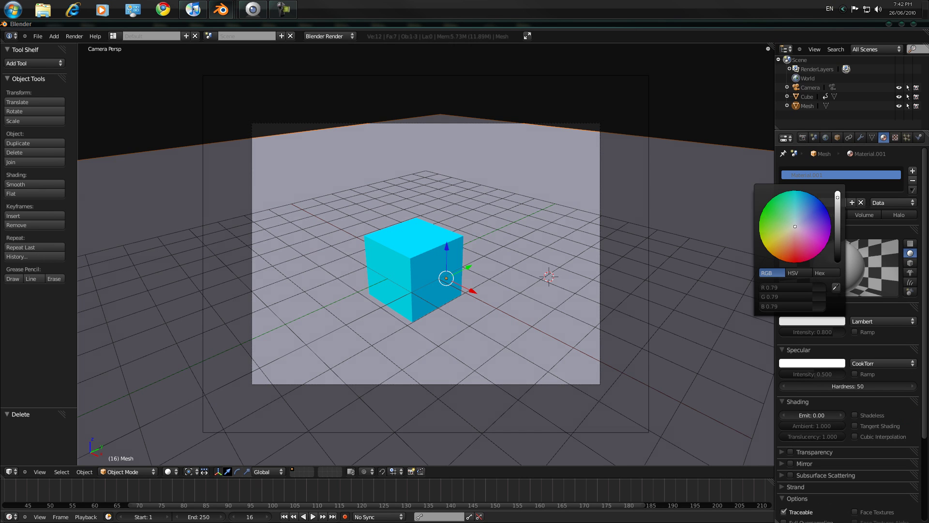
{"action": "left_click_drag", "start_coordinate": [837, 196], "coordinate": [837, 260]}
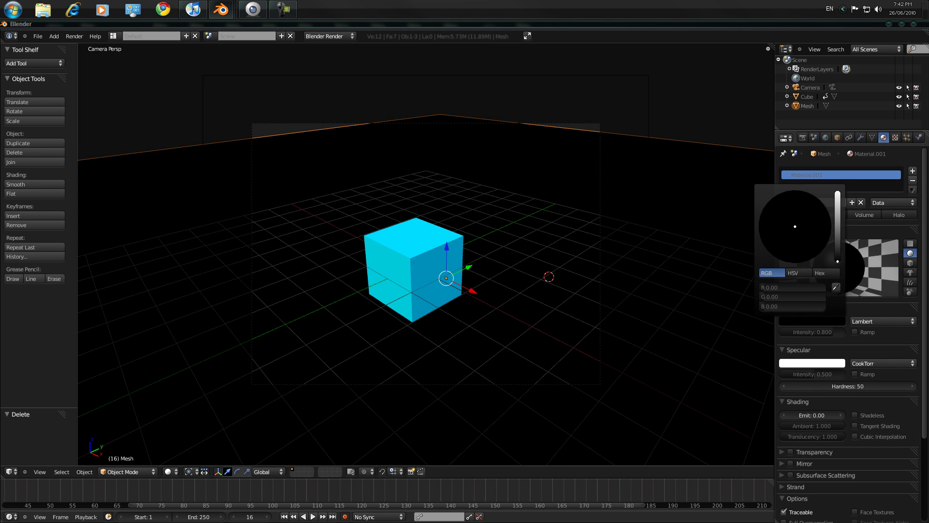
{"action": "key", "text": "F12"}
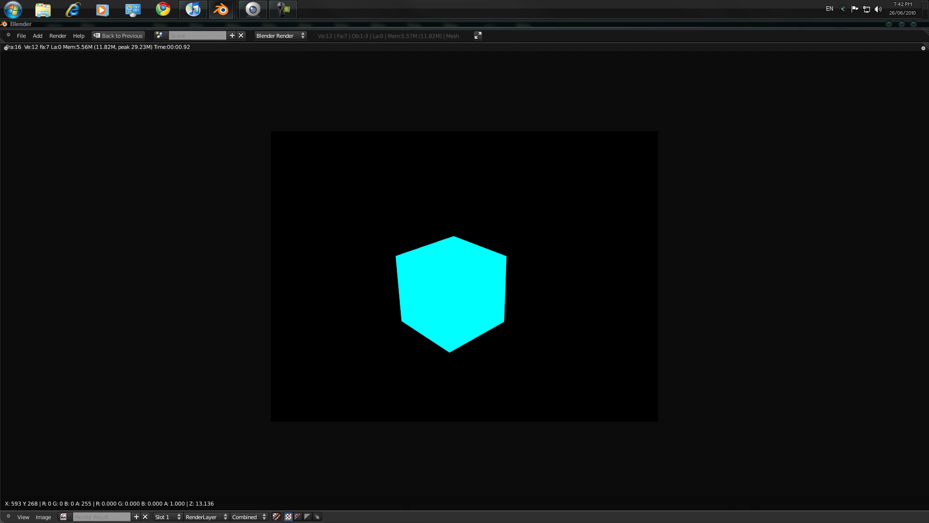
{"action": "key", "text": "Escape"}
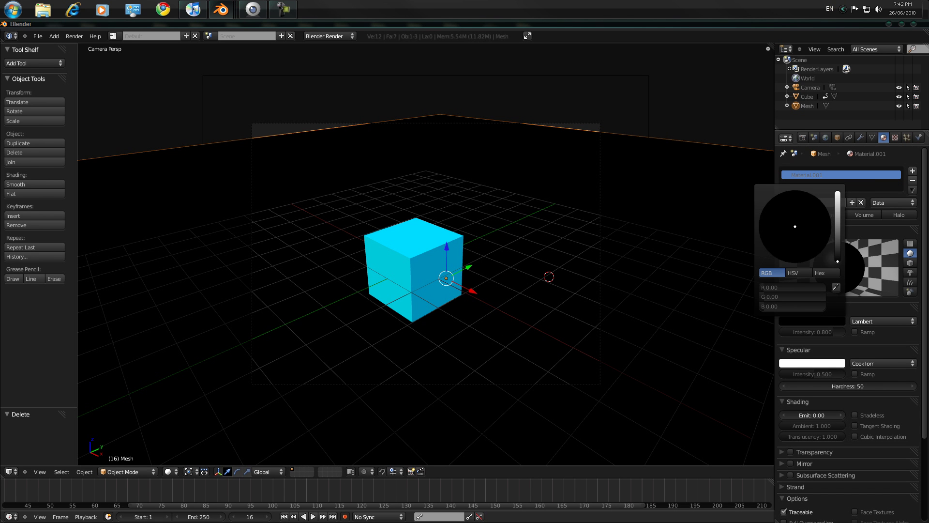
Step: Test-render the floor in white, then settle on dark grey and render again
{"action": "left_click_drag", "start_coordinate": [837, 260], "coordinate": [837, 195]}
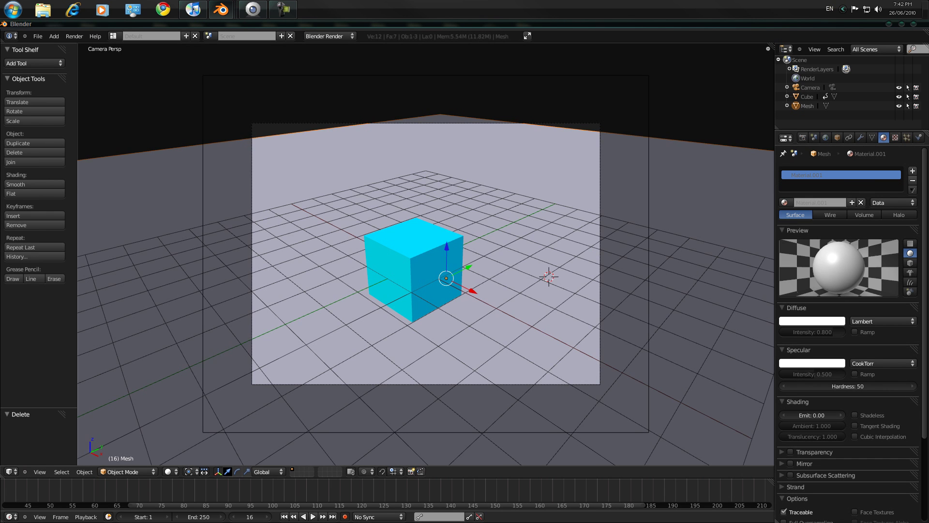
{"action": "key", "text": "F12"}
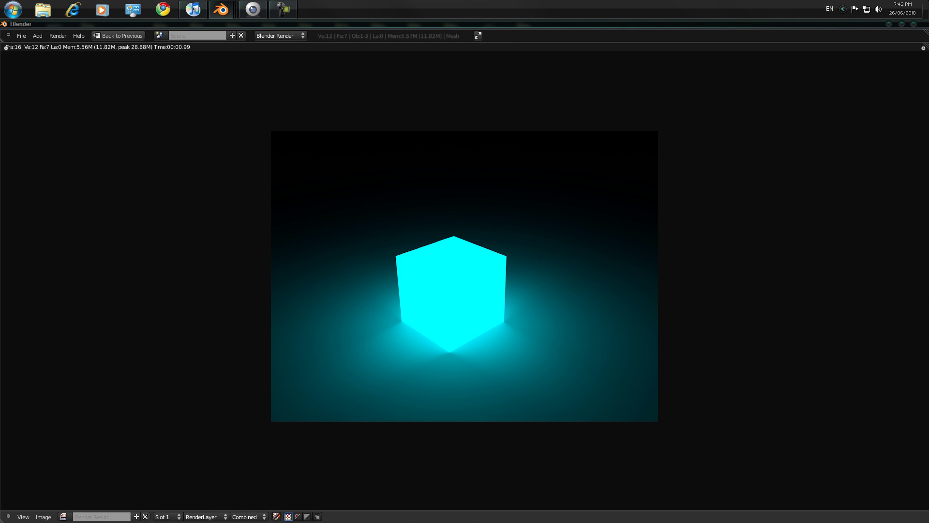
{"action": "key", "text": "Escape"}
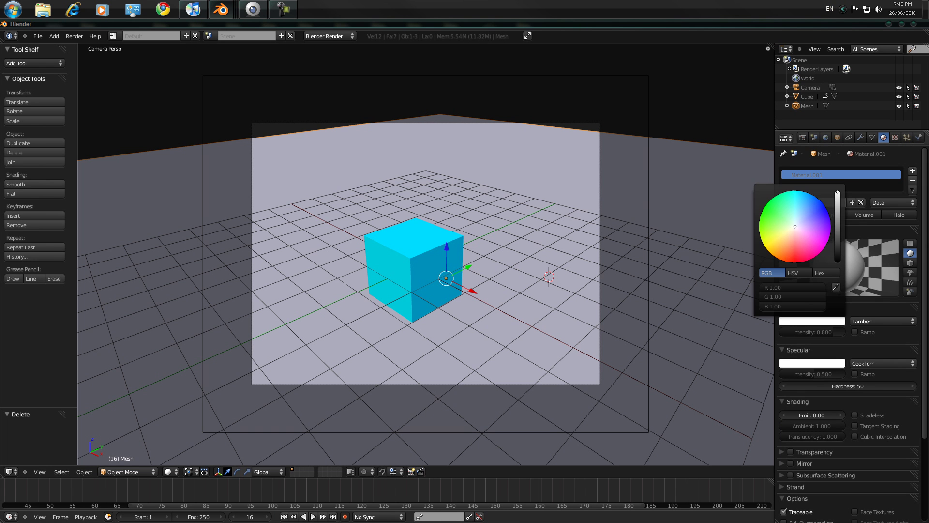
{"action": "left_click_drag", "start_coordinate": [838, 195], "coordinate": [837, 247]}
{"action": "key", "text": "F12"}
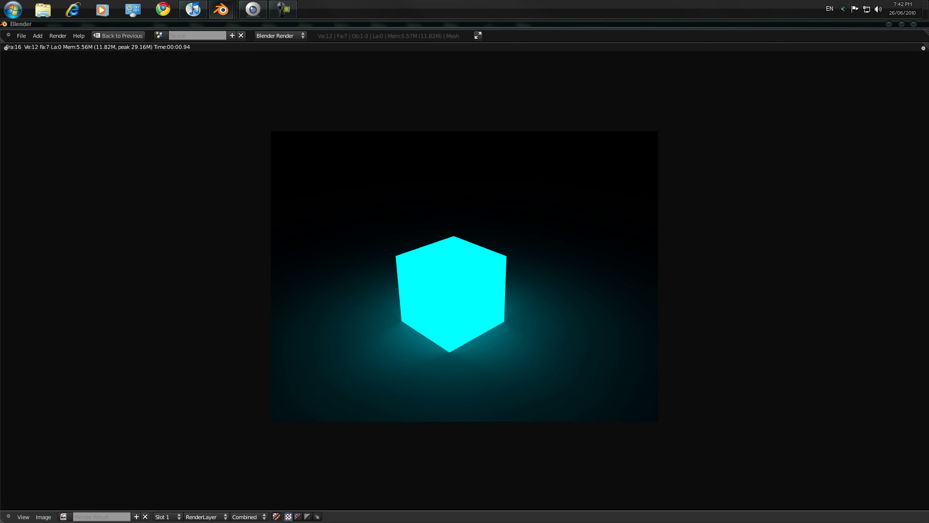
{"action": "key", "text": "Escape"}
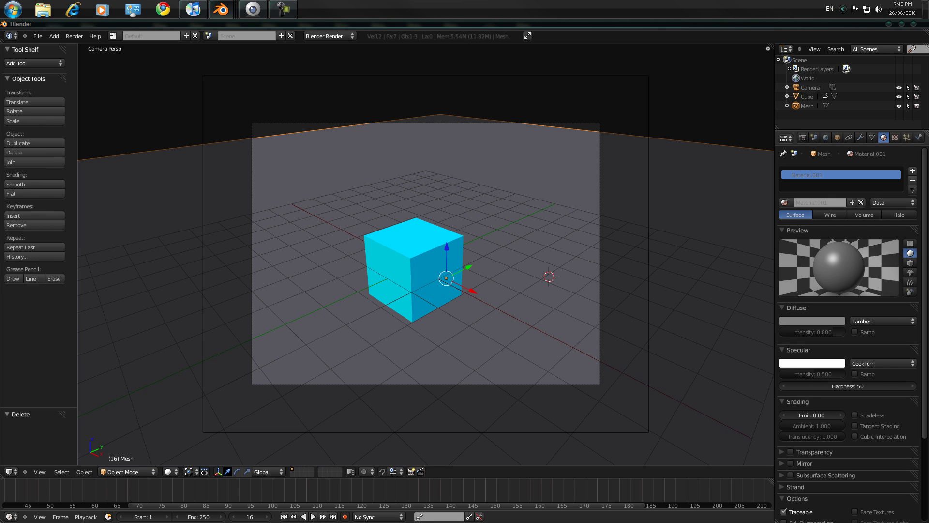
Step: Show the Render properties with 800×600 resolution and anti-aliasing
{"action": "left_click", "coordinate": [802, 137]}
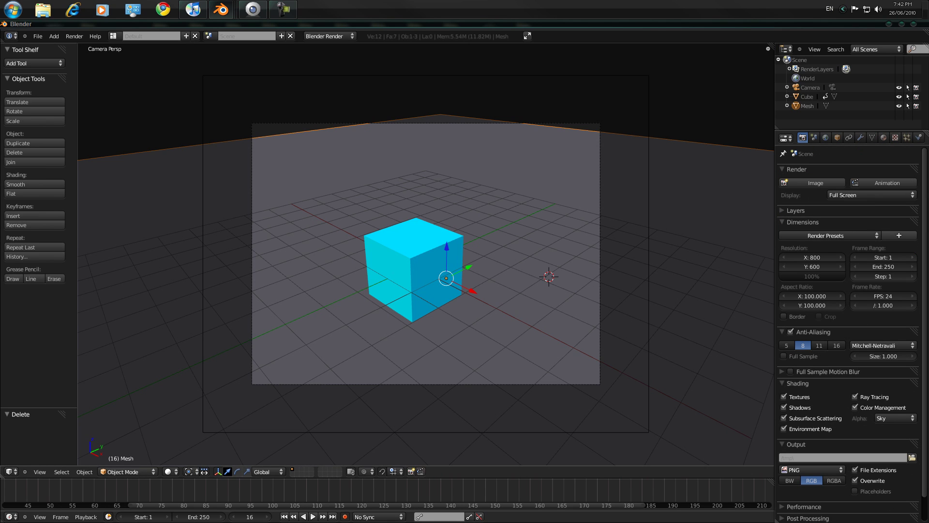
{"action": "left_click", "coordinate": [587, 305]}
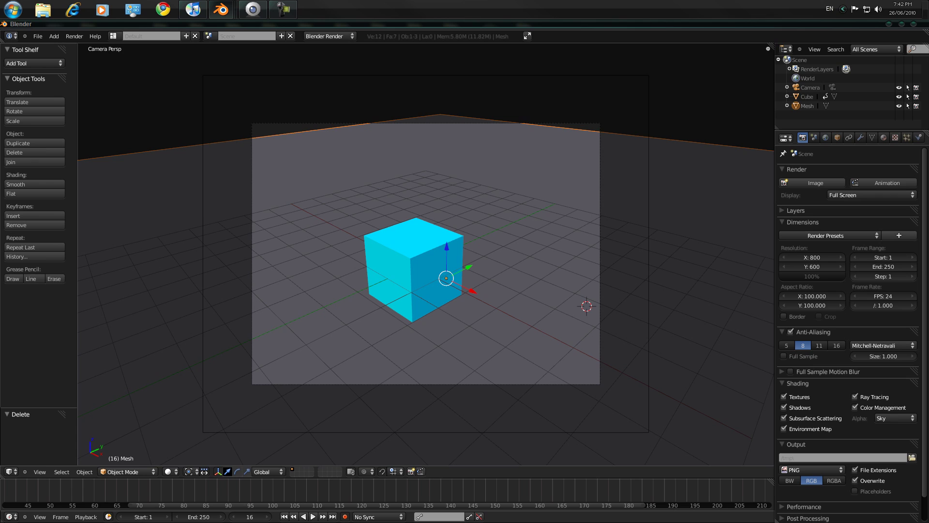